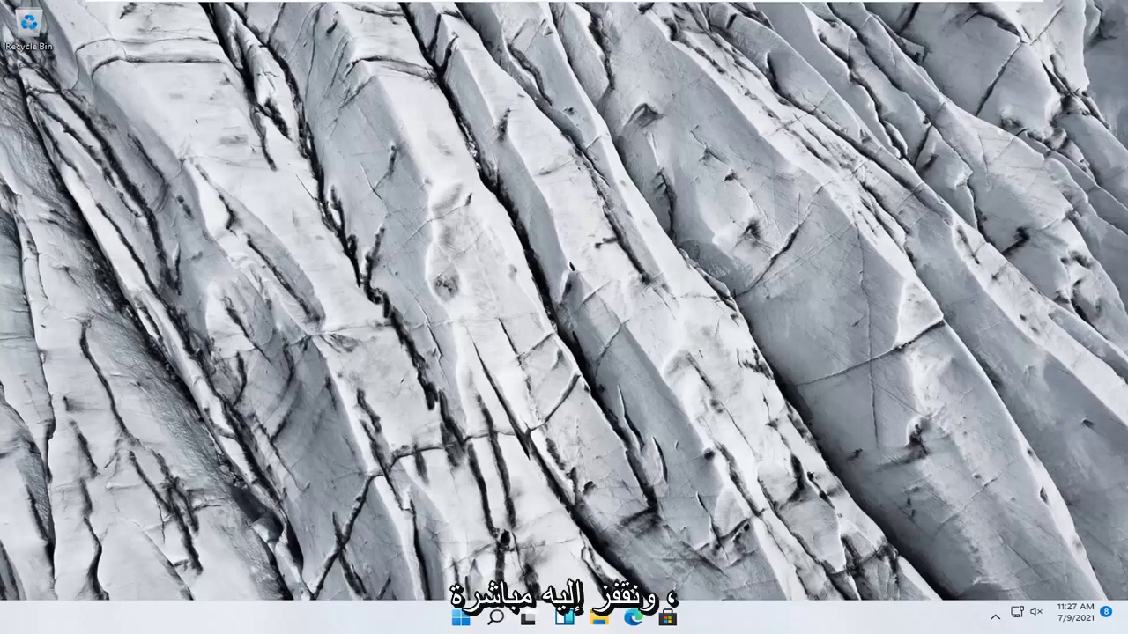
- Open Settings from the Start button's context menu and go to System › Troubleshoot
right_click(460, 618)
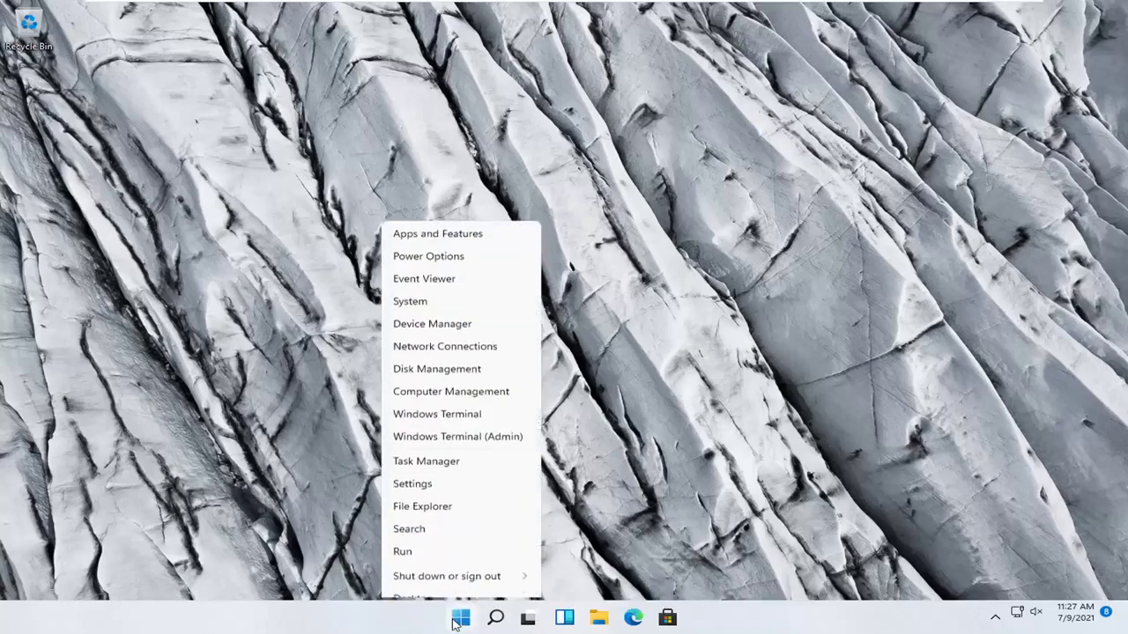
left_click(431, 473)
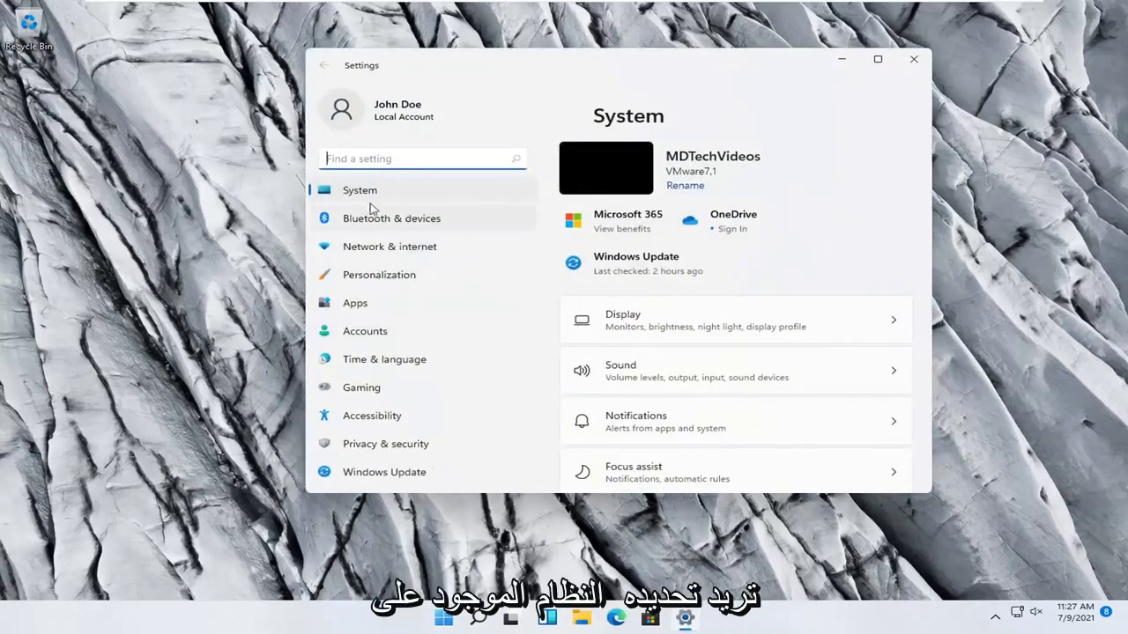
left_click(359, 192)
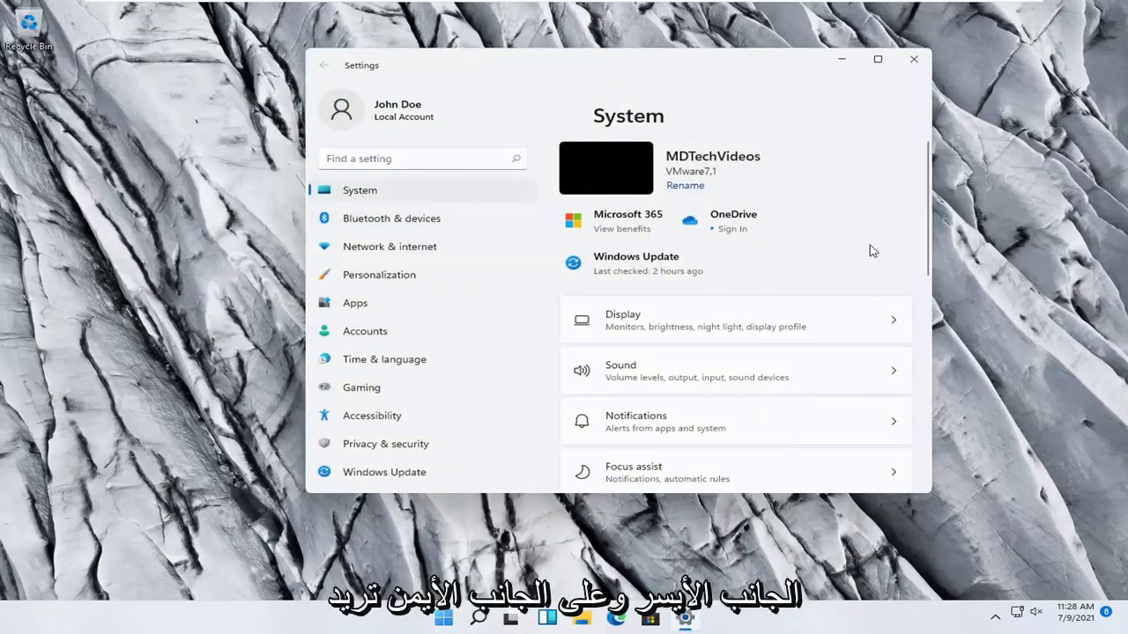
scroll(754, 319, "down", 4)
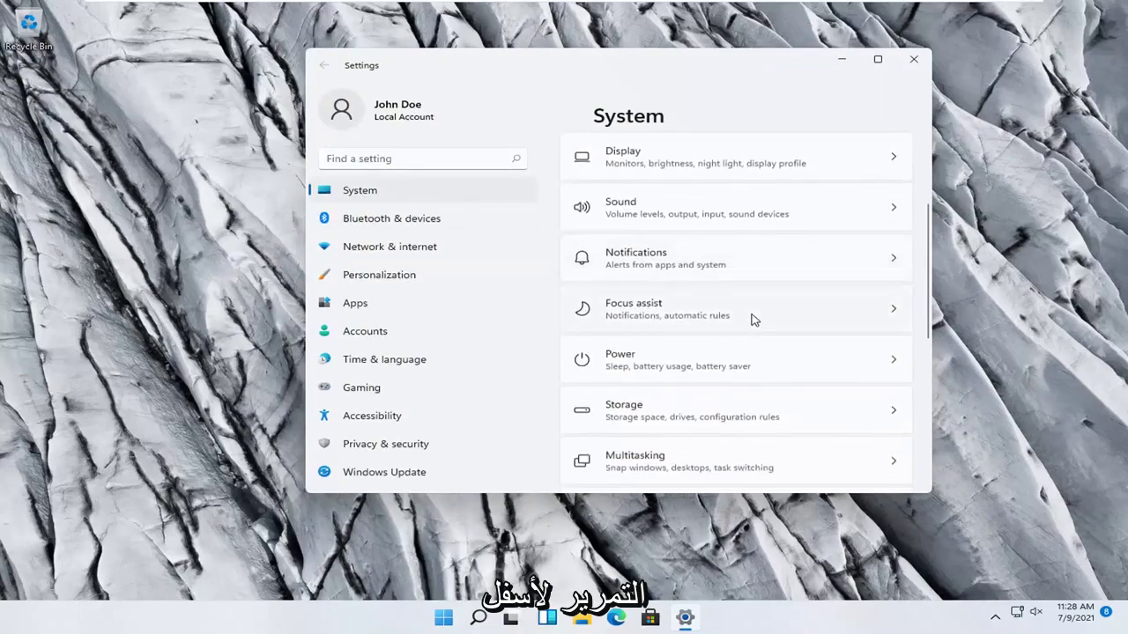
scroll(753, 320, "down", 2)
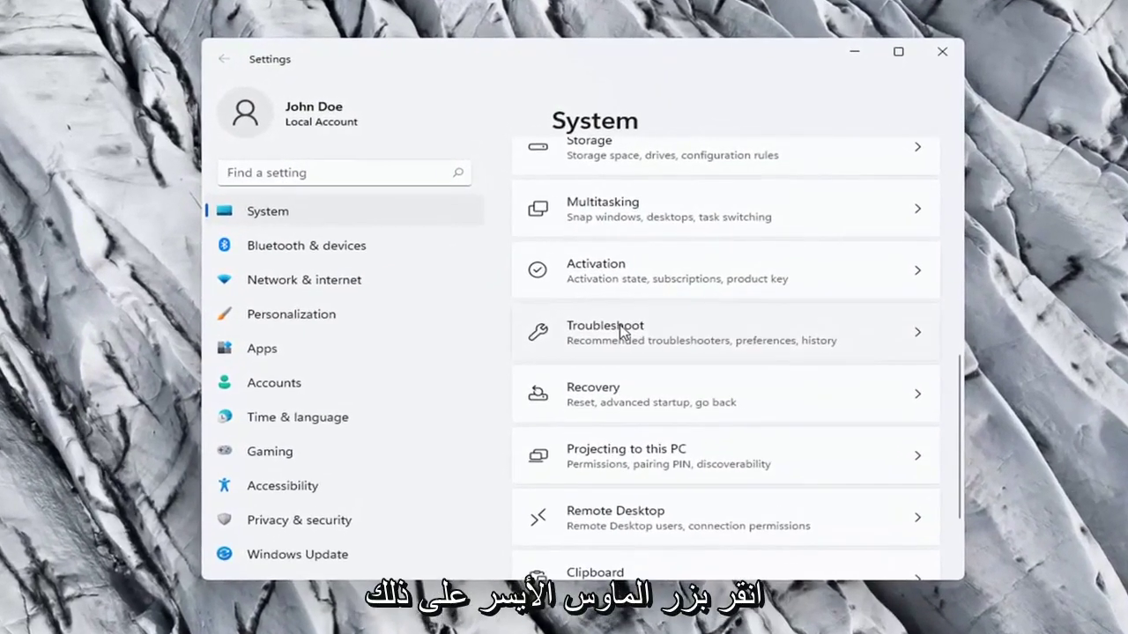
left_click(624, 324)
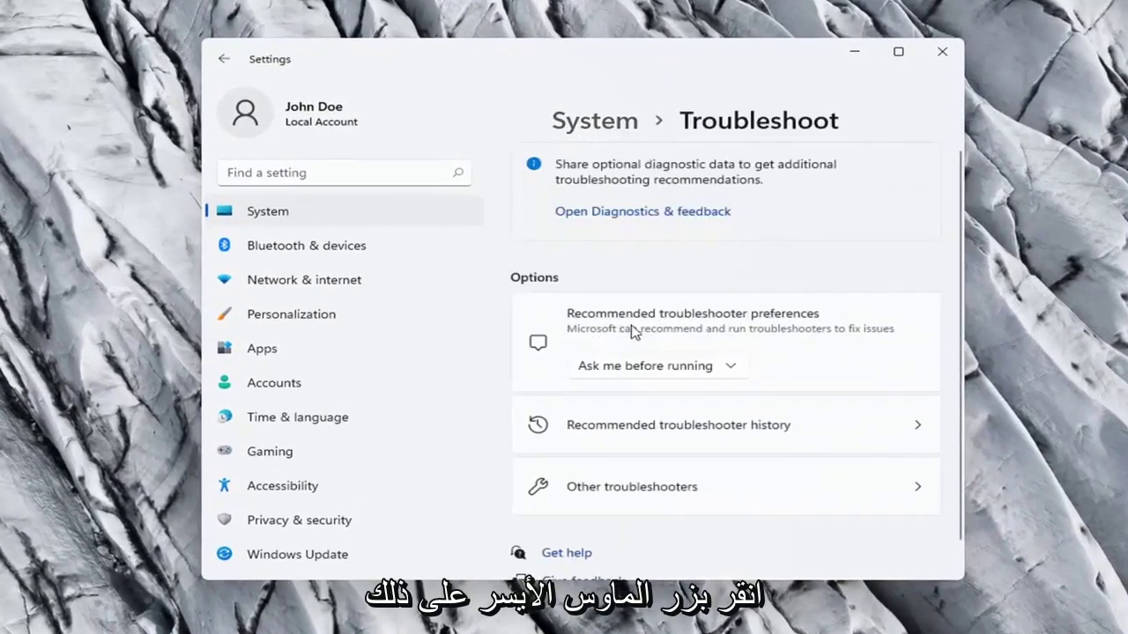
scroll(732, 302, "down", 1)
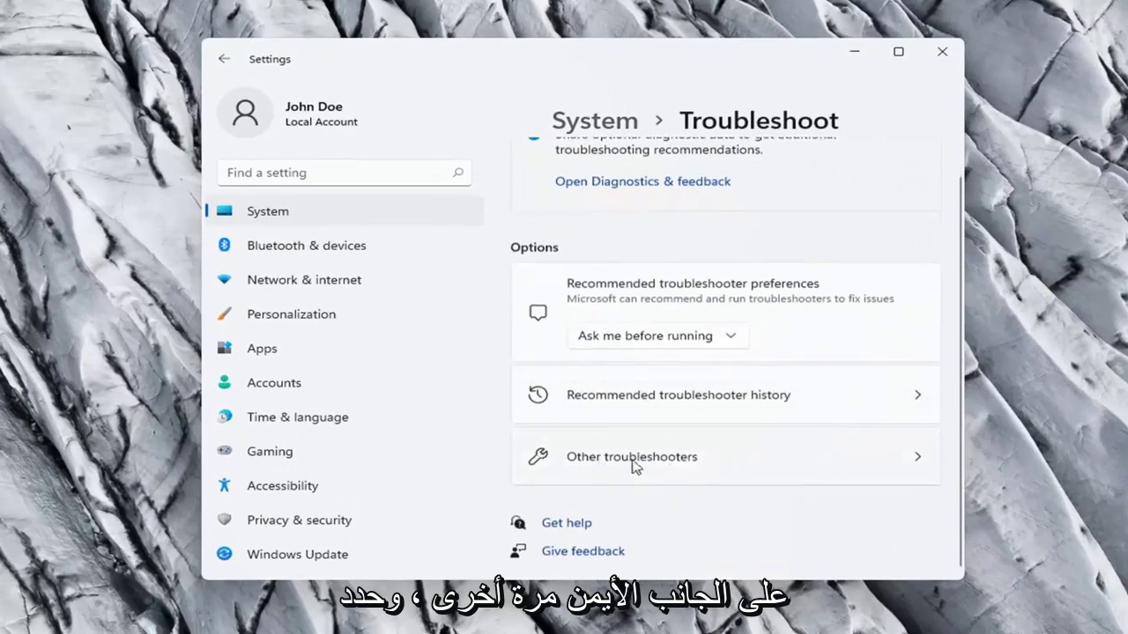
- Run the Network Adapter troubleshooter from Other troubleshooters, then close it and Settings
left_click(667, 465)
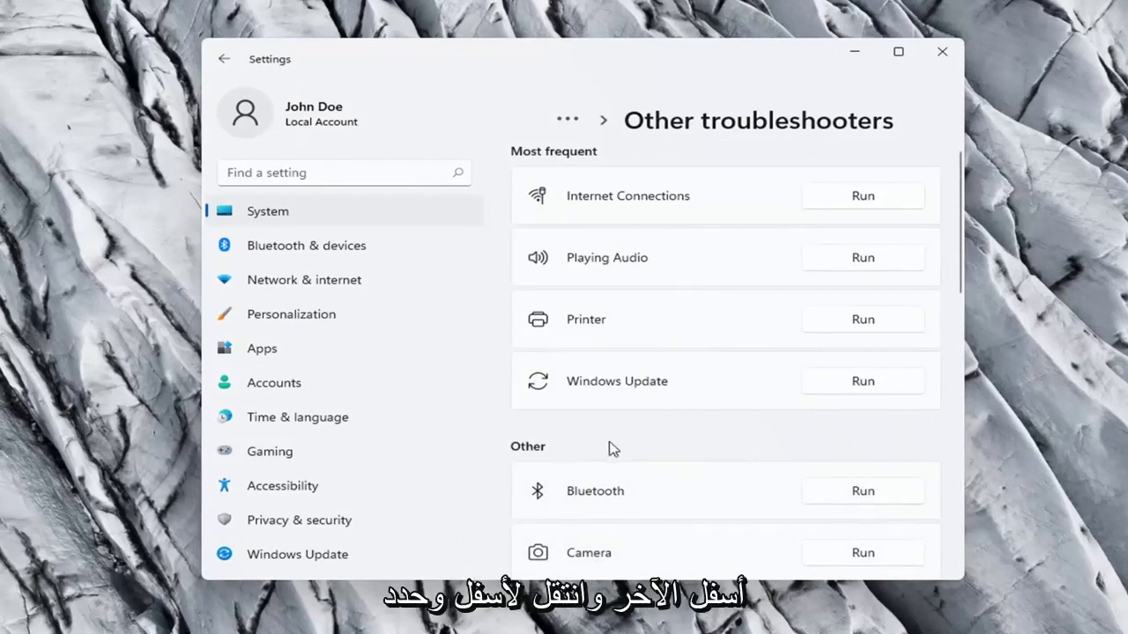
scroll(612, 450, "down", 2)
scroll(614, 449, "down", 2)
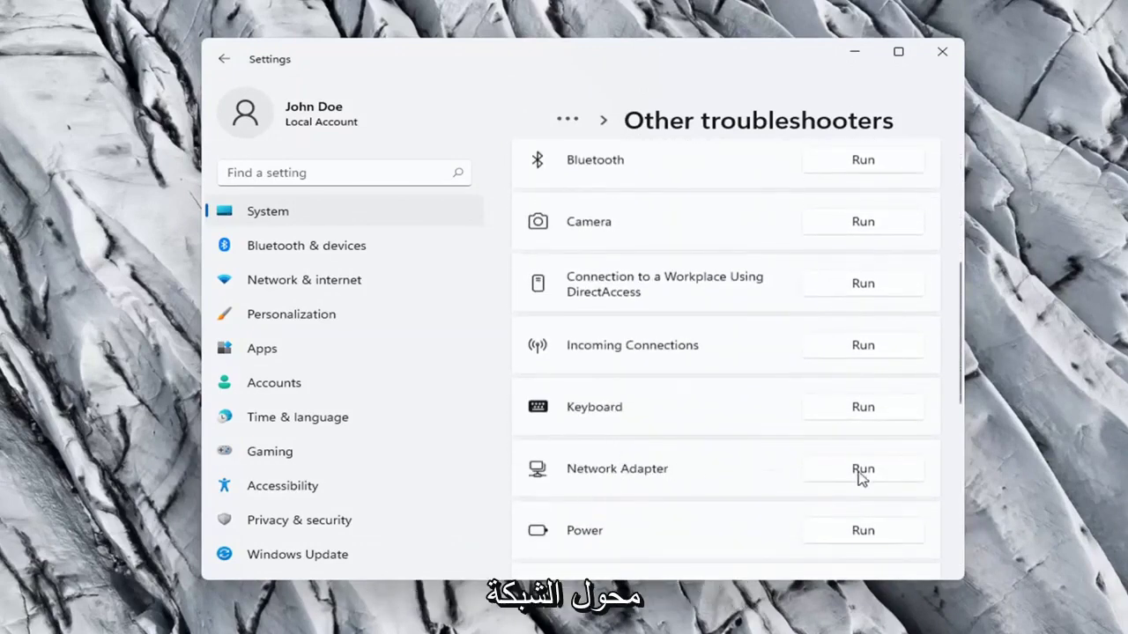
left_click(873, 472)
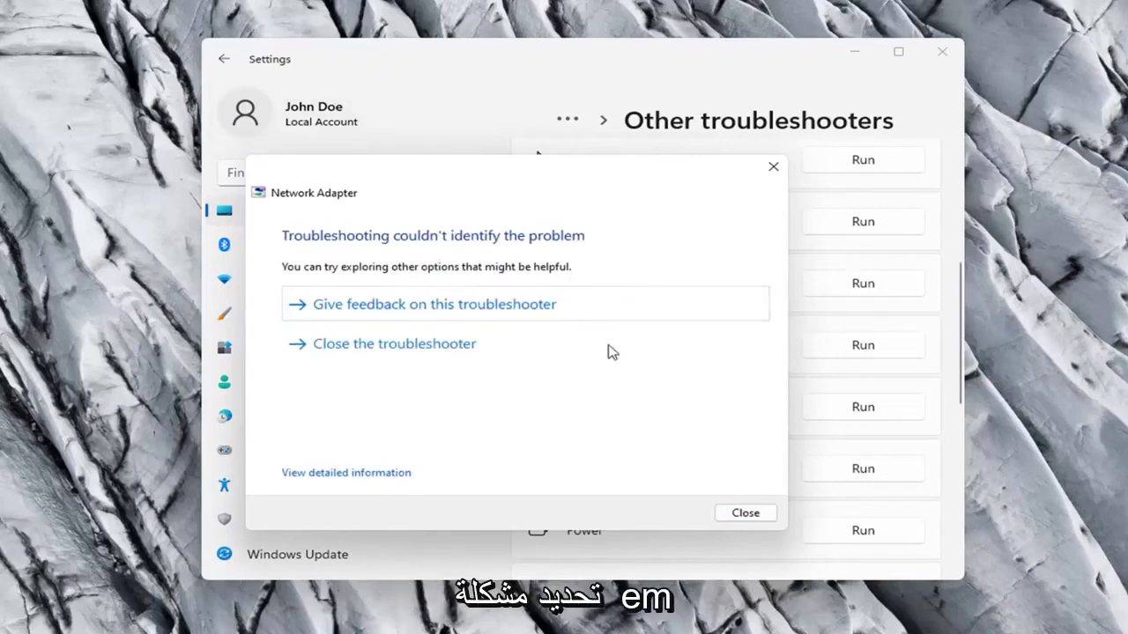
left_click(742, 515)
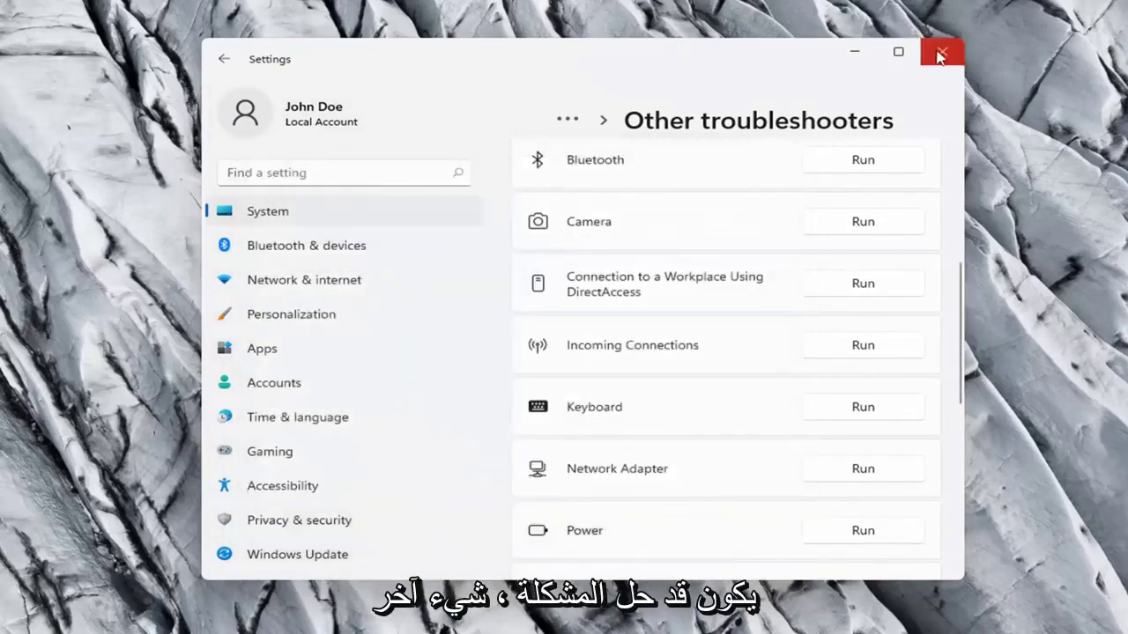
left_click(940, 55)
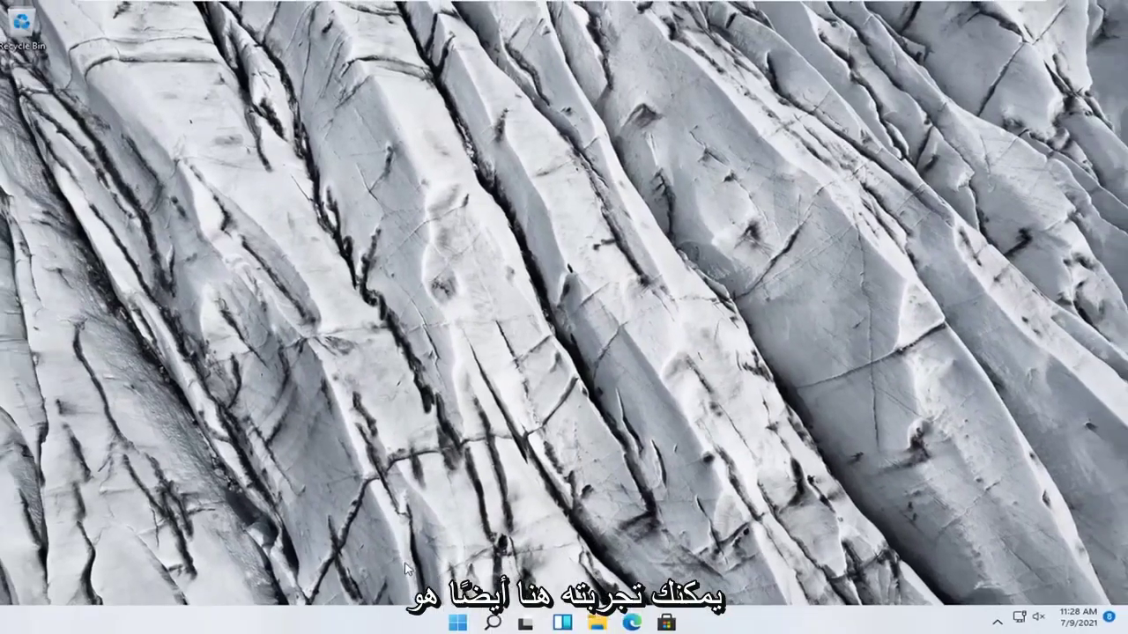
- Search for 'cmd' and launch Command Prompt as administrator
left_click(492, 622)
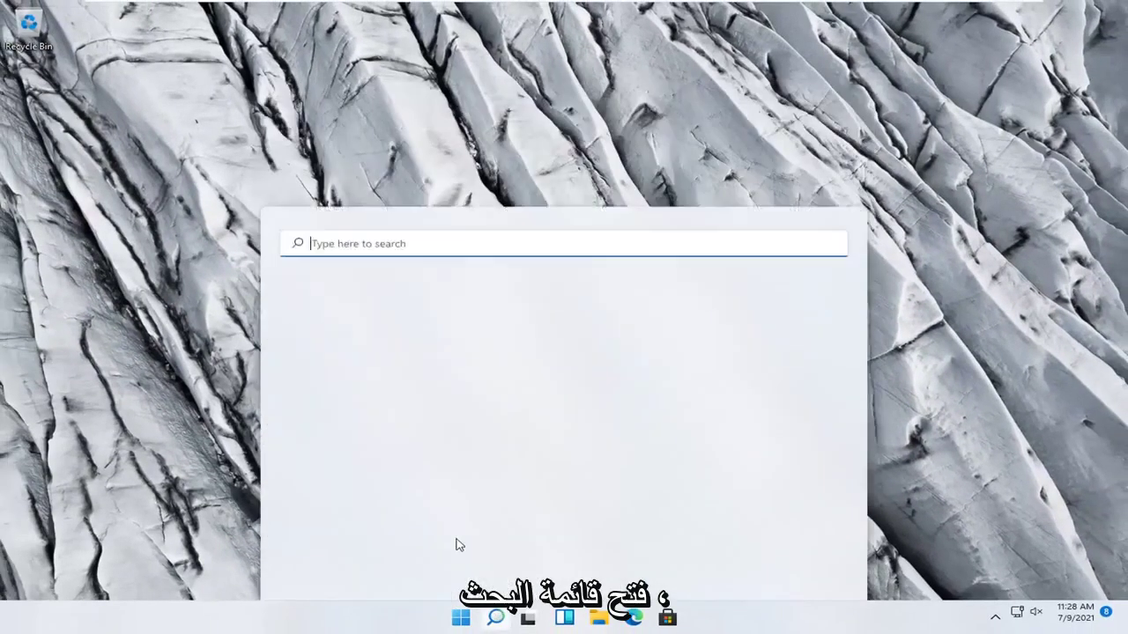
type("cmd")
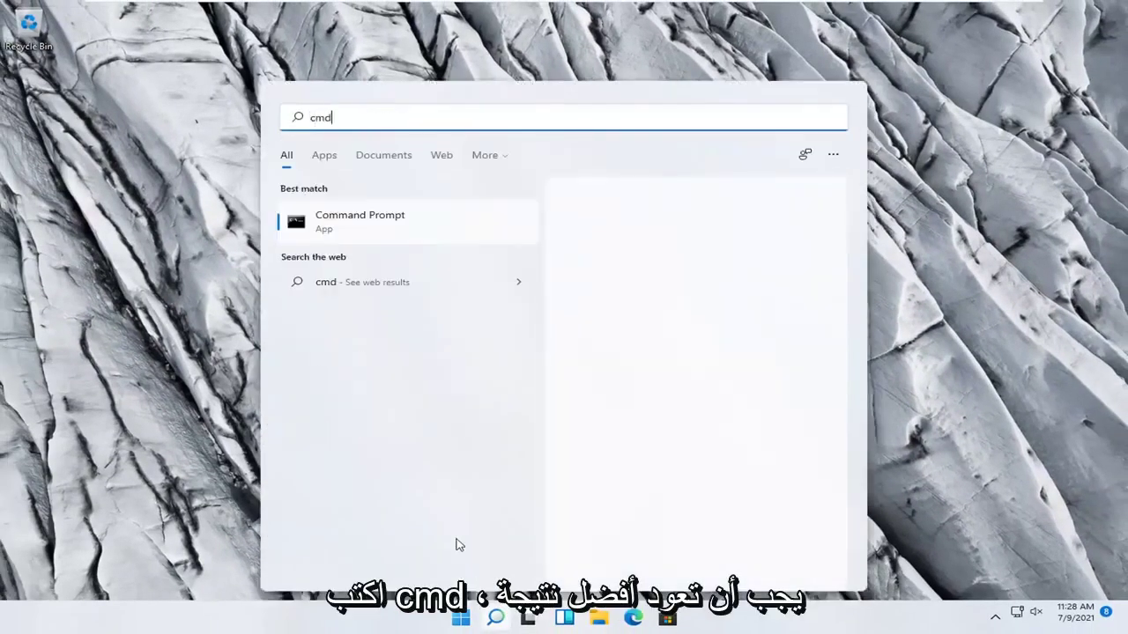
right_click(356, 231)
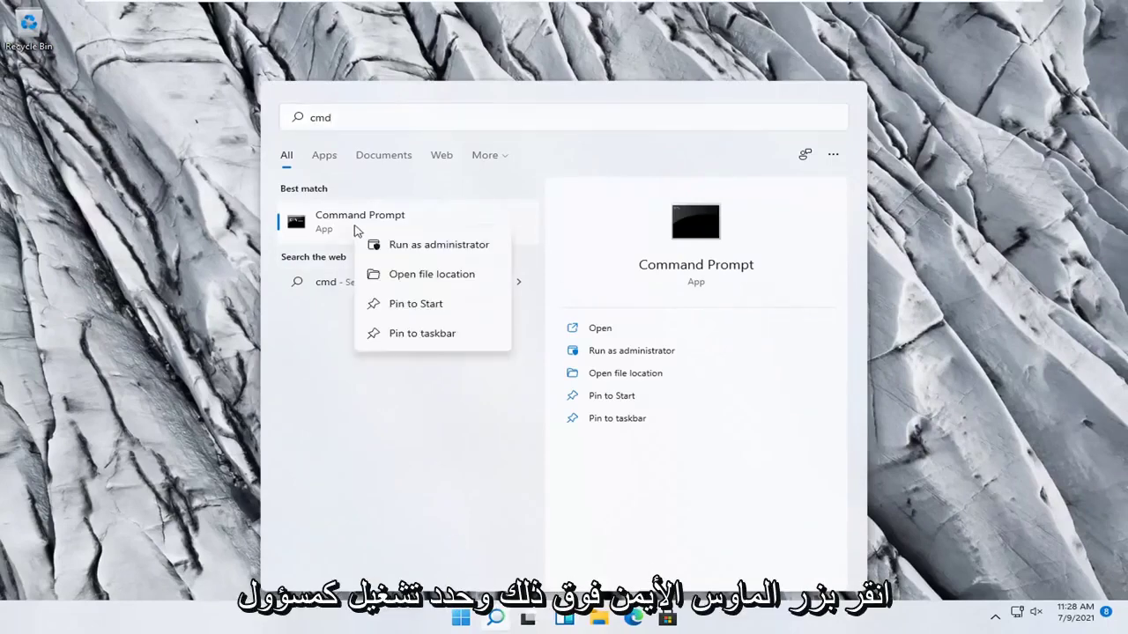
left_click(407, 247)
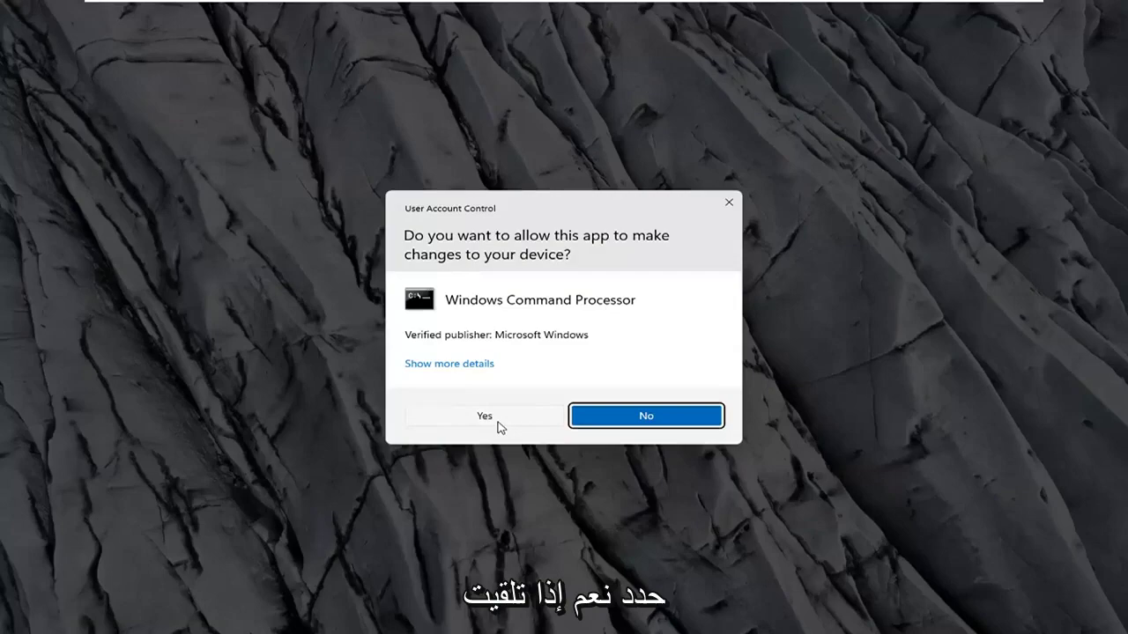
- Approve the UAC prompt, then run 'ipconfig /flushdns' and 'netsh winsock reset' in Command Prompt
left_click(486, 419)
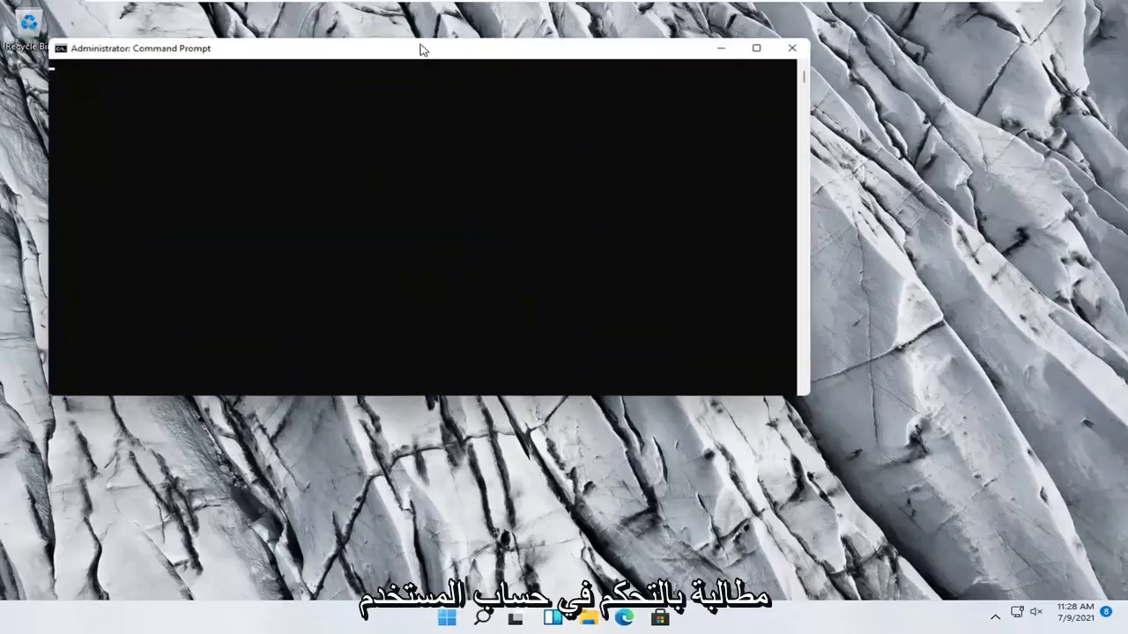
left_click_drag(431, 55, 577, 105)
type("ipconfig")
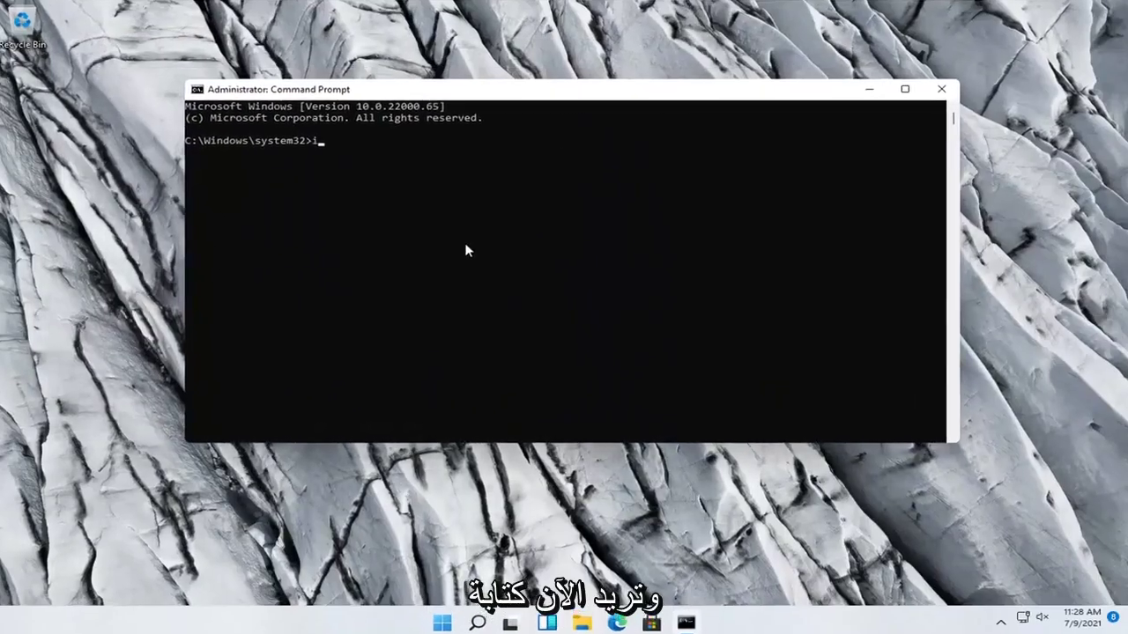
type(" /flsu")
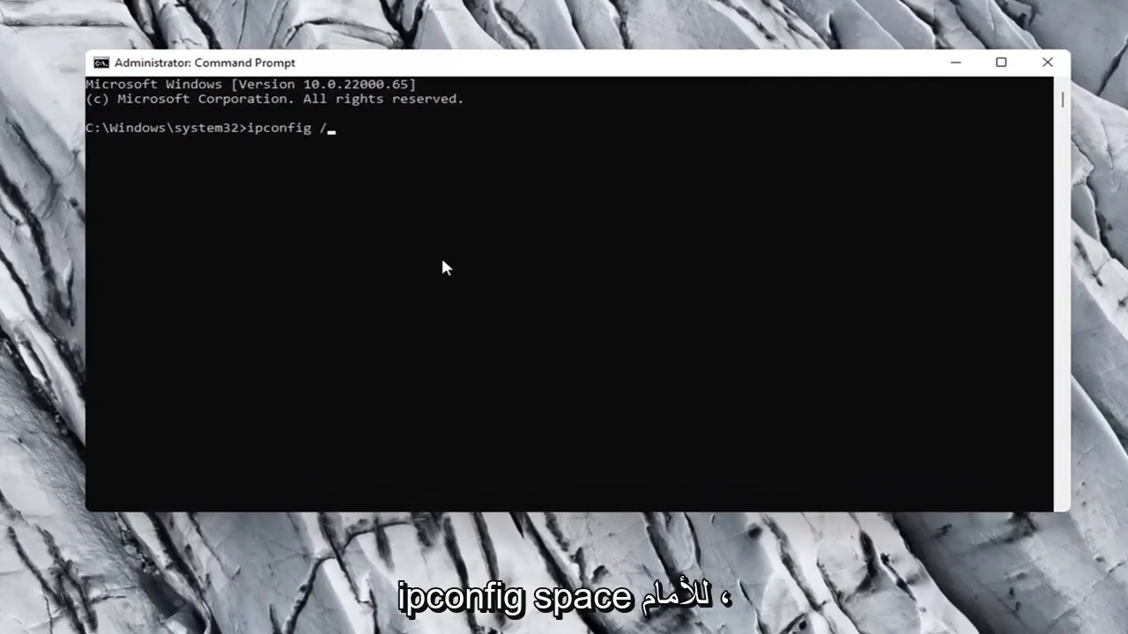
key("BackSpace")
key("BackSpace")
type("u")
key("BackSpace")
type("ushdns")
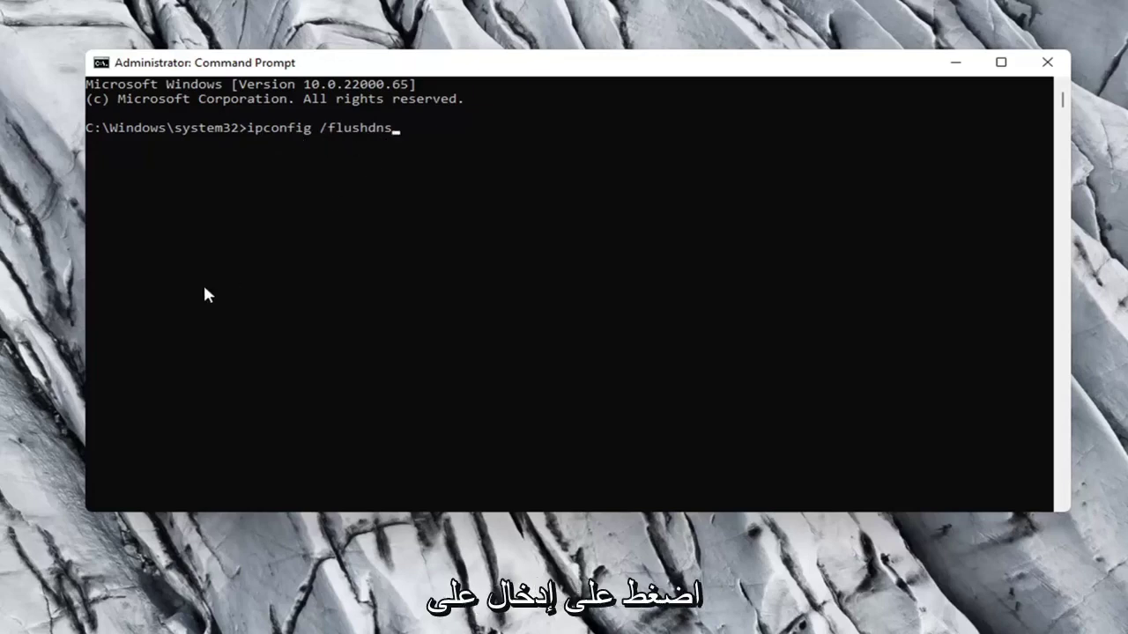
key("Return")
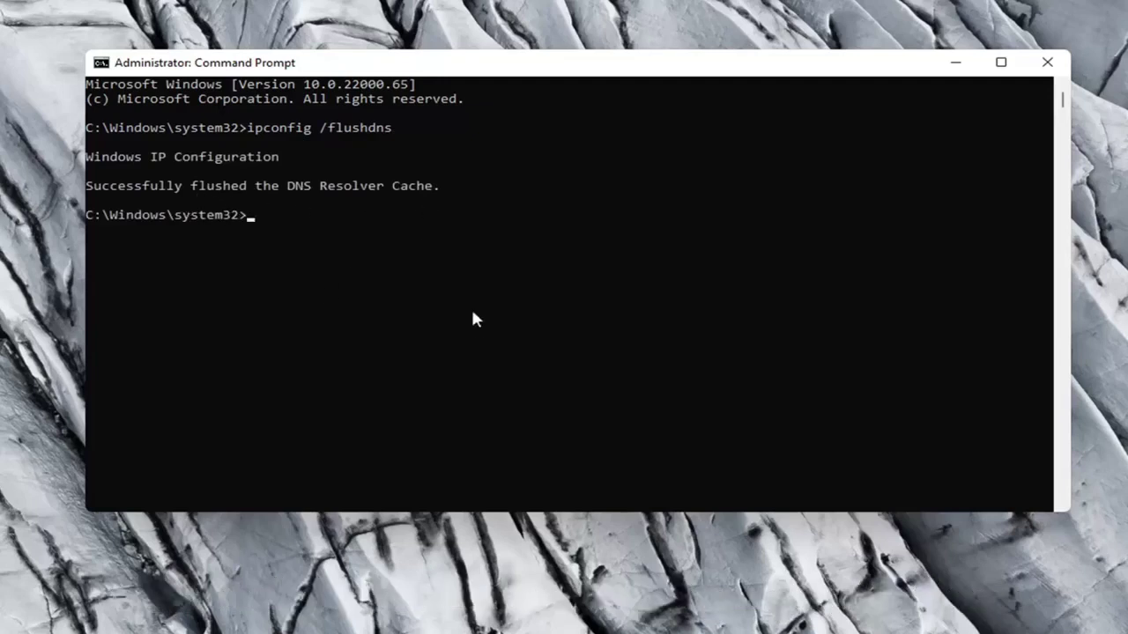
type("ne")
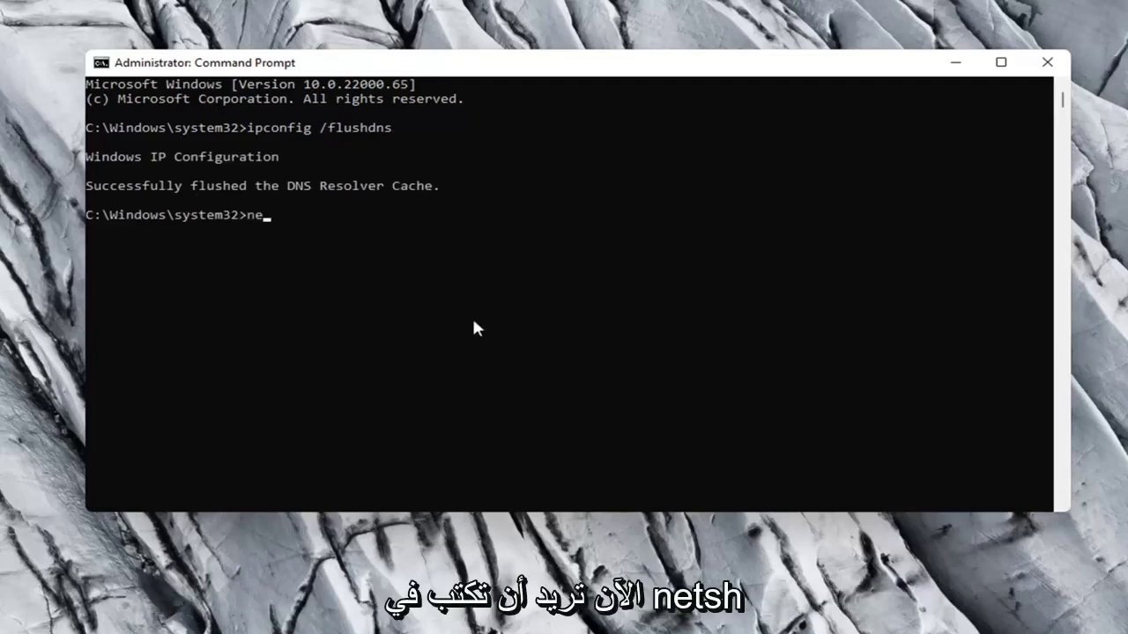
type("tsh w")
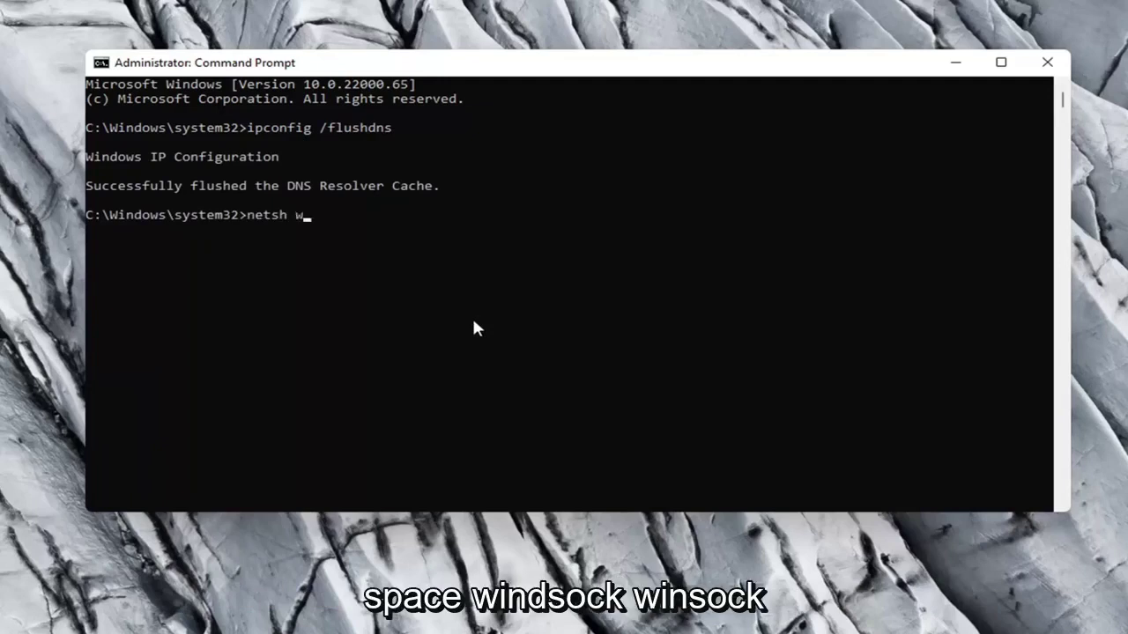
type("insock reset")
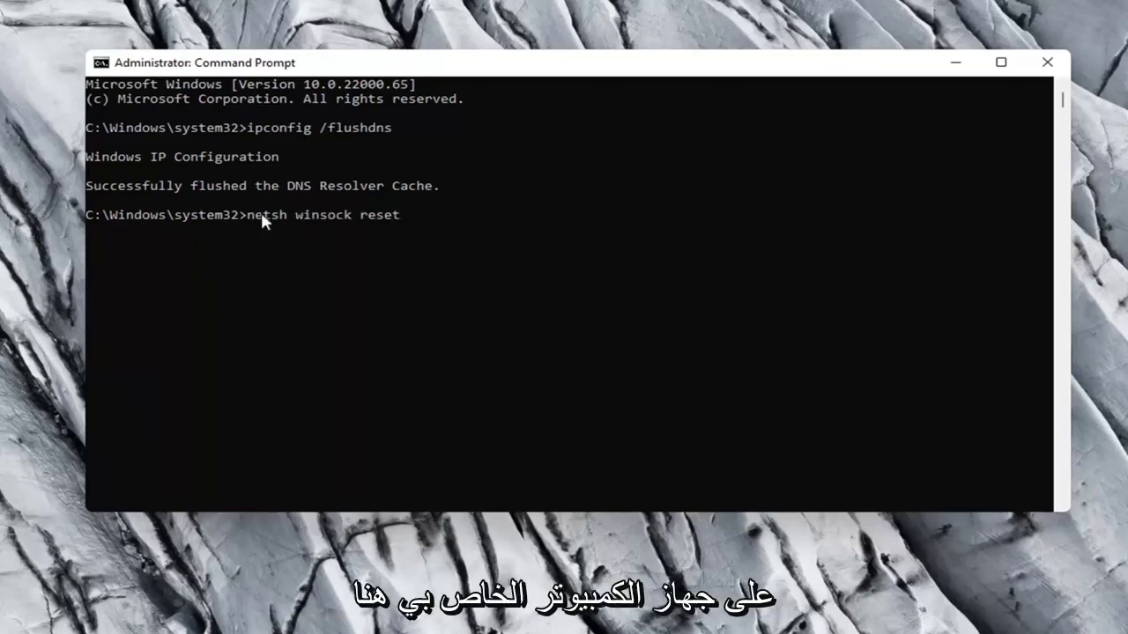
key("Return")
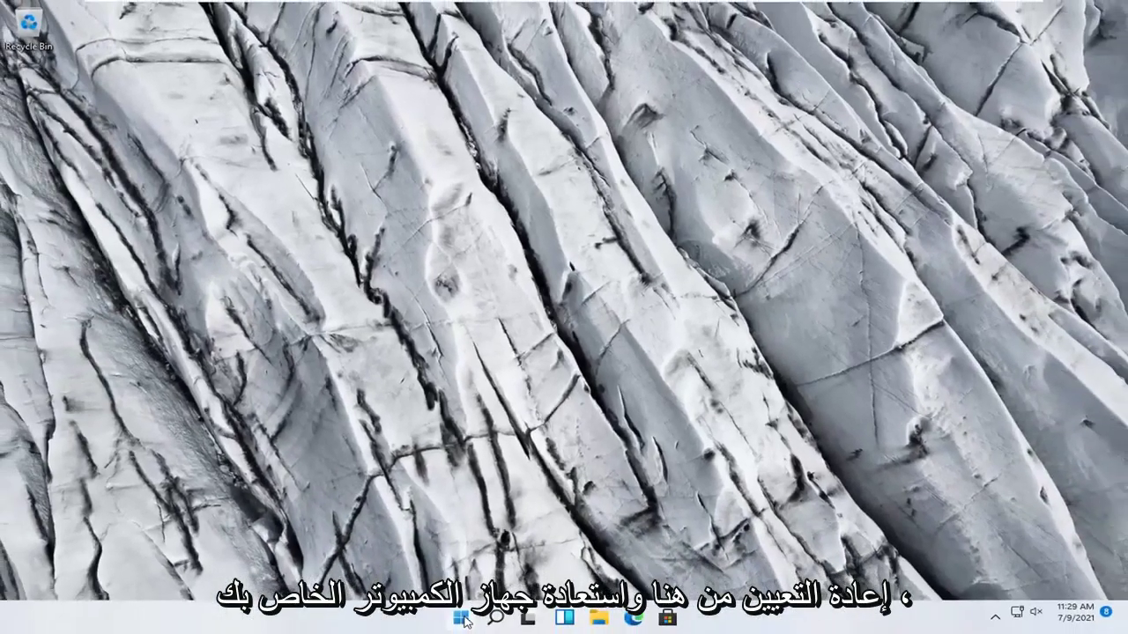
- Restart the PC from the Start button's Shut down or sign out menu
right_click(464, 621)
mouse_move(467, 564)
left_click(572, 588)
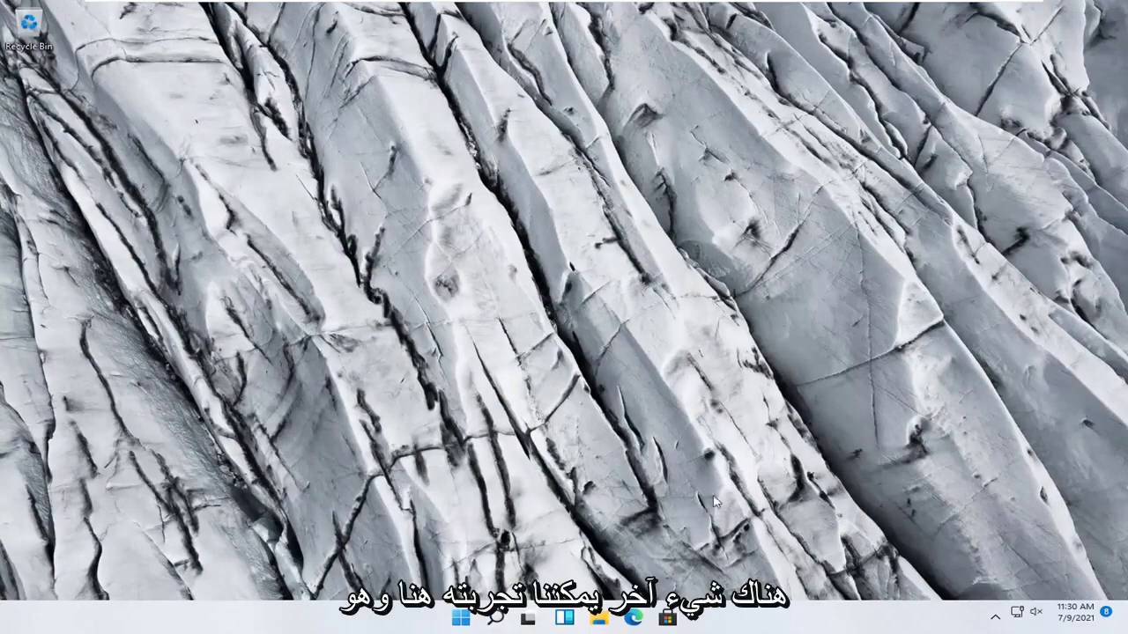
- Open Settings to Network & internet › Advanced network settings with Network reset in view
right_click(461, 618)
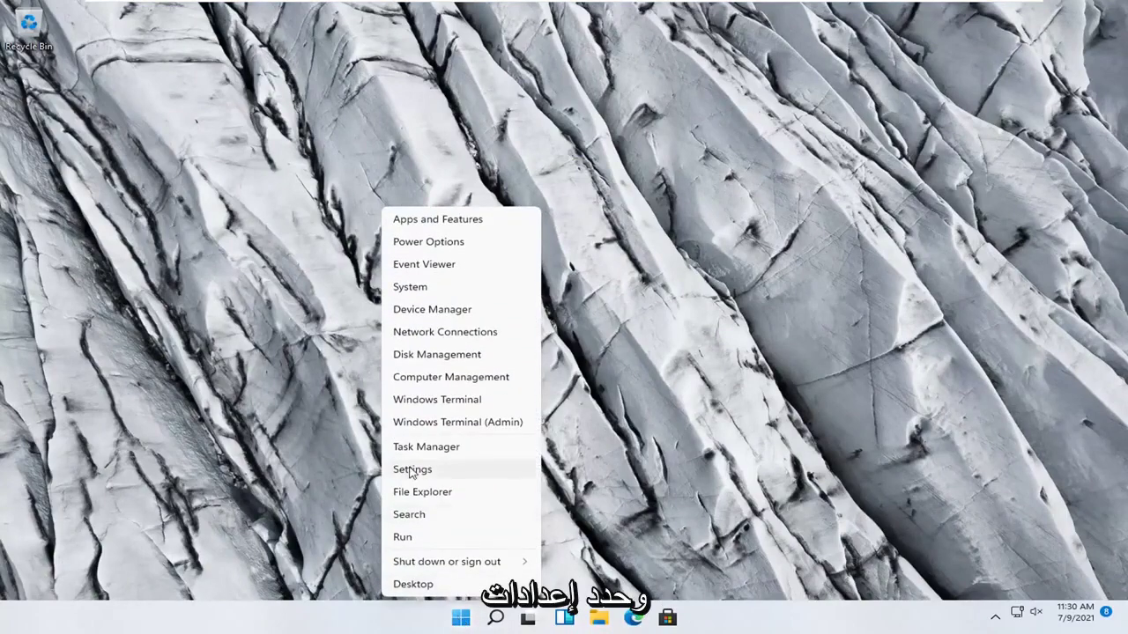
left_click(411, 470)
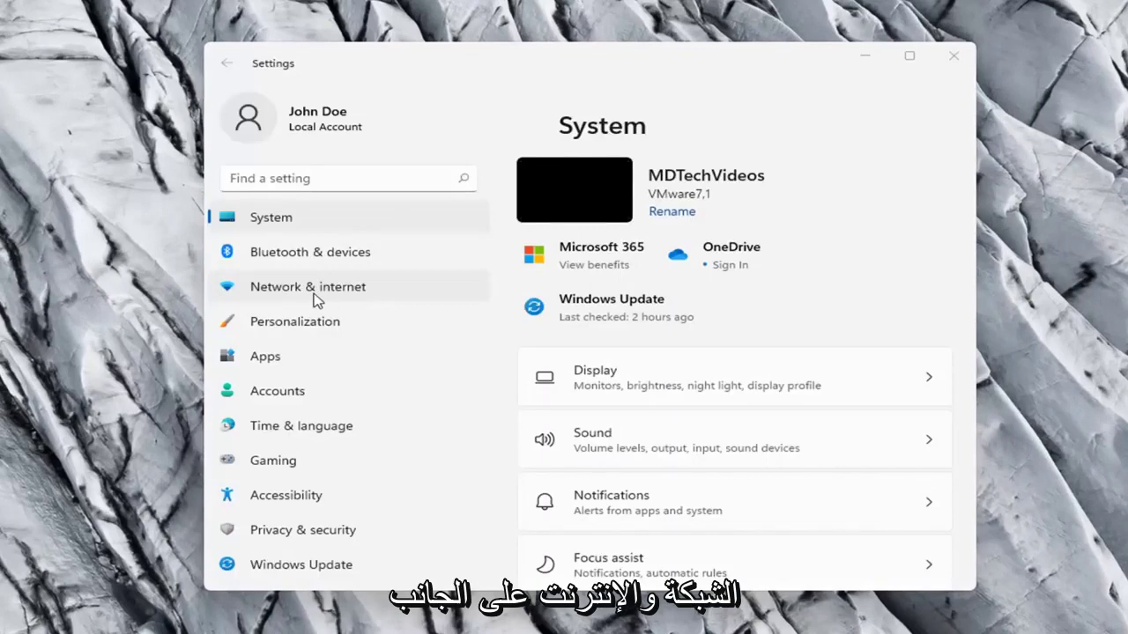
left_click(317, 299)
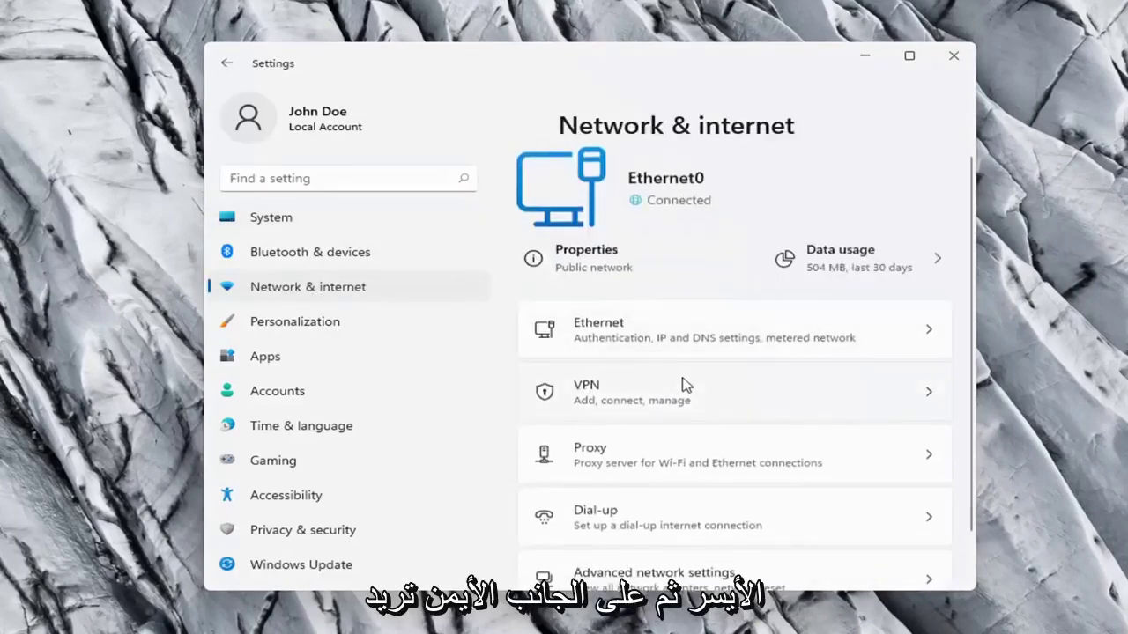
scroll(684, 383, "down", 1)
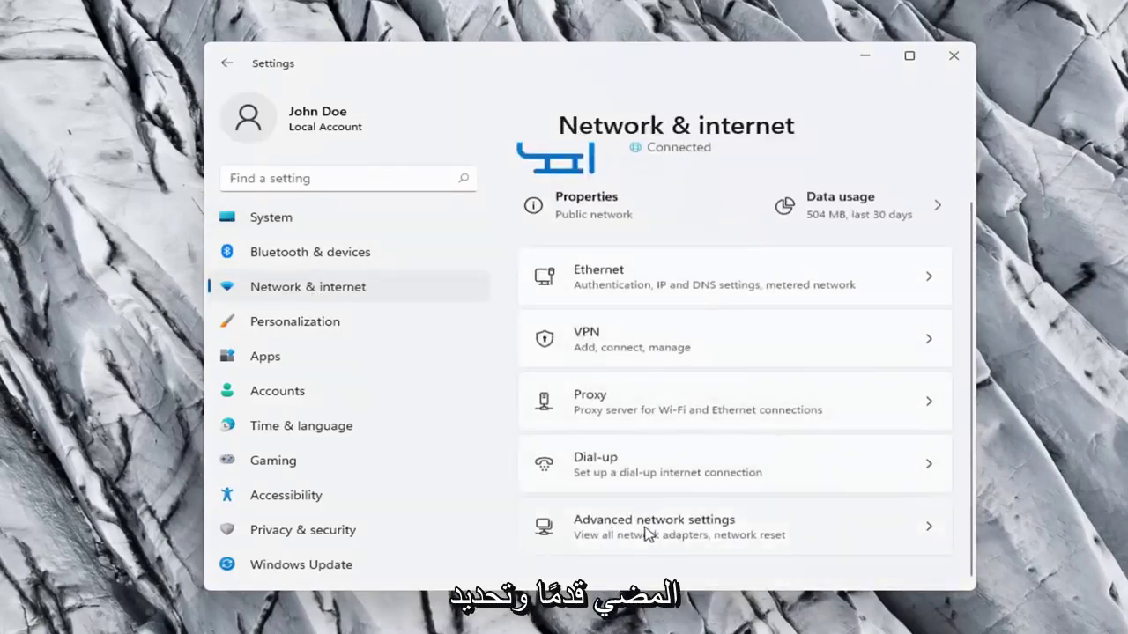
left_click(736, 539)
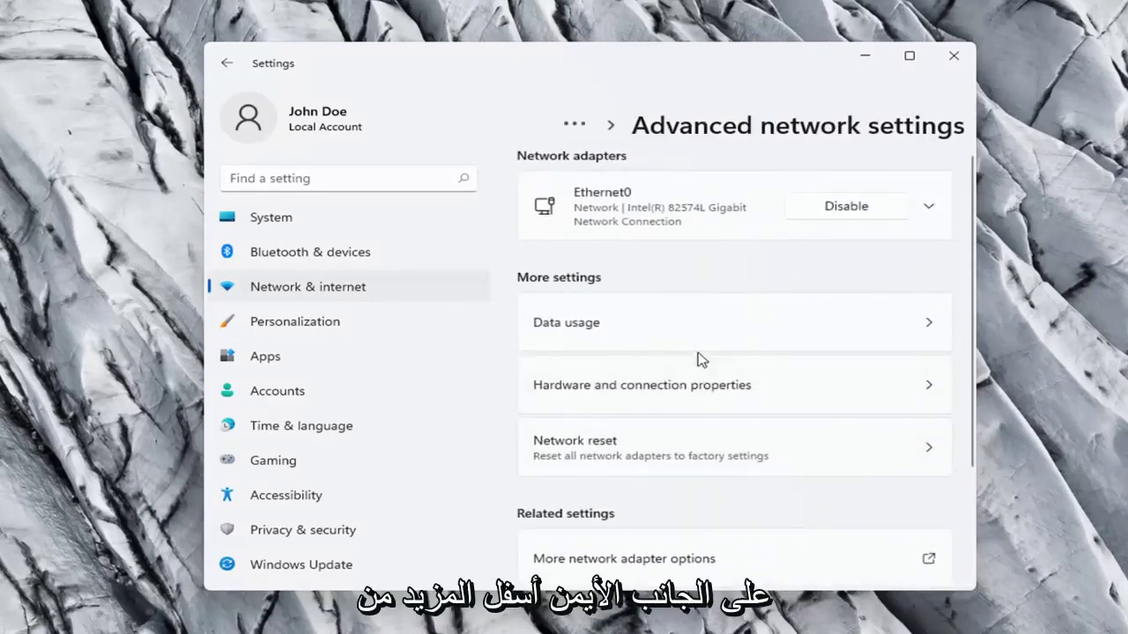
scroll(691, 356, "down", 2)
scroll(627, 310, "up", 1)
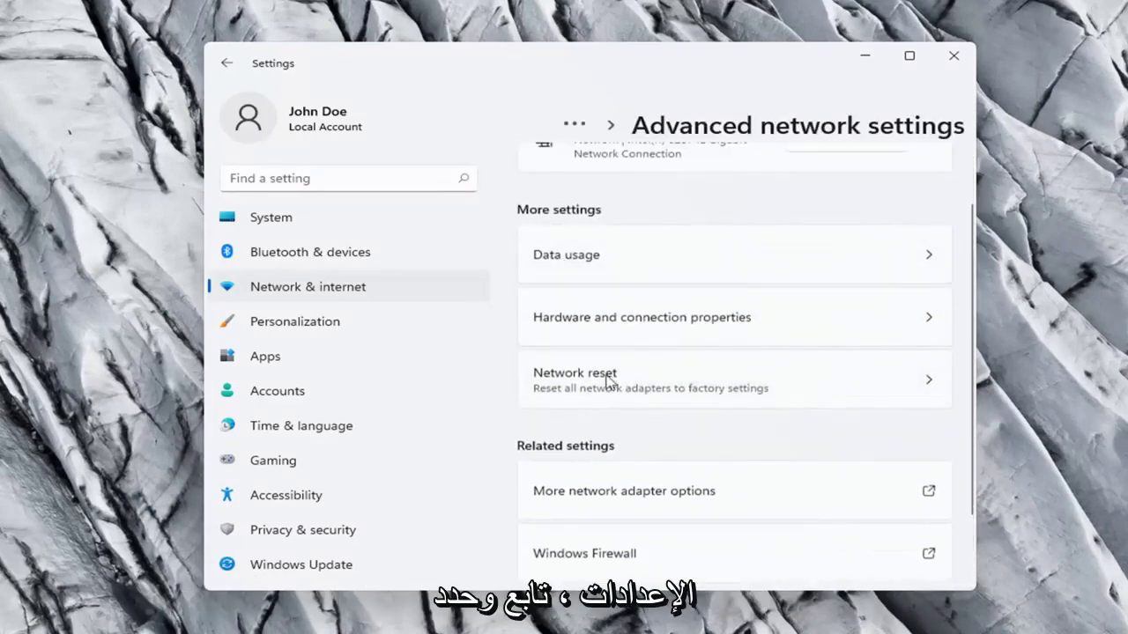
scroll(606, 381, "down", 1)
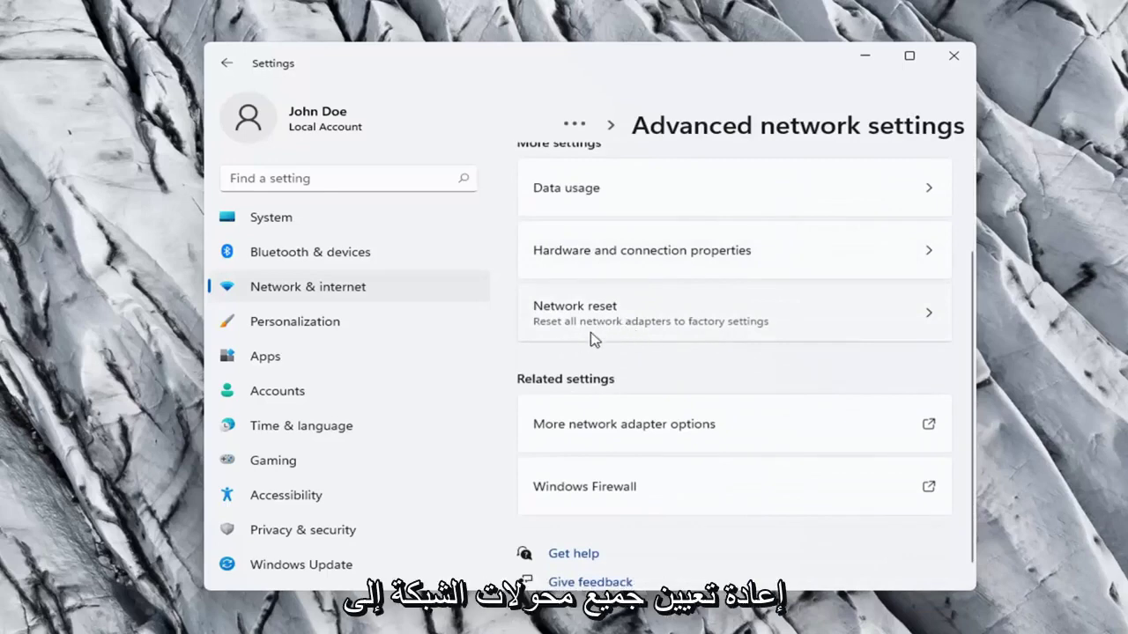
- Run Network reset with Reset now, confirm with Yes, and dismiss the sign-out notice
left_click(792, 333)
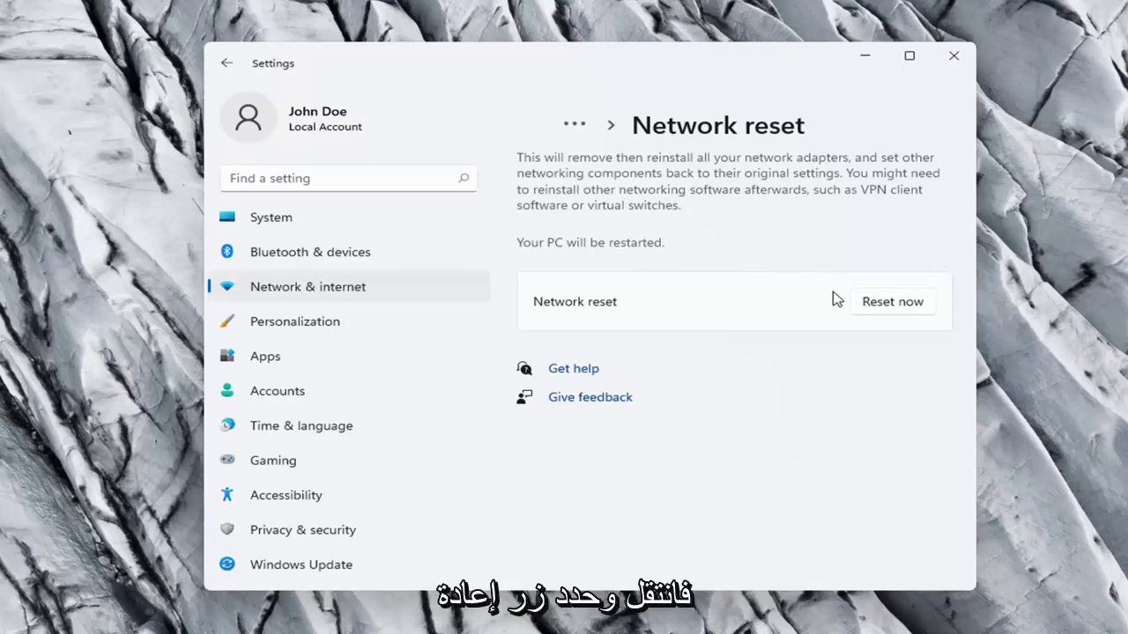
left_click(898, 305)
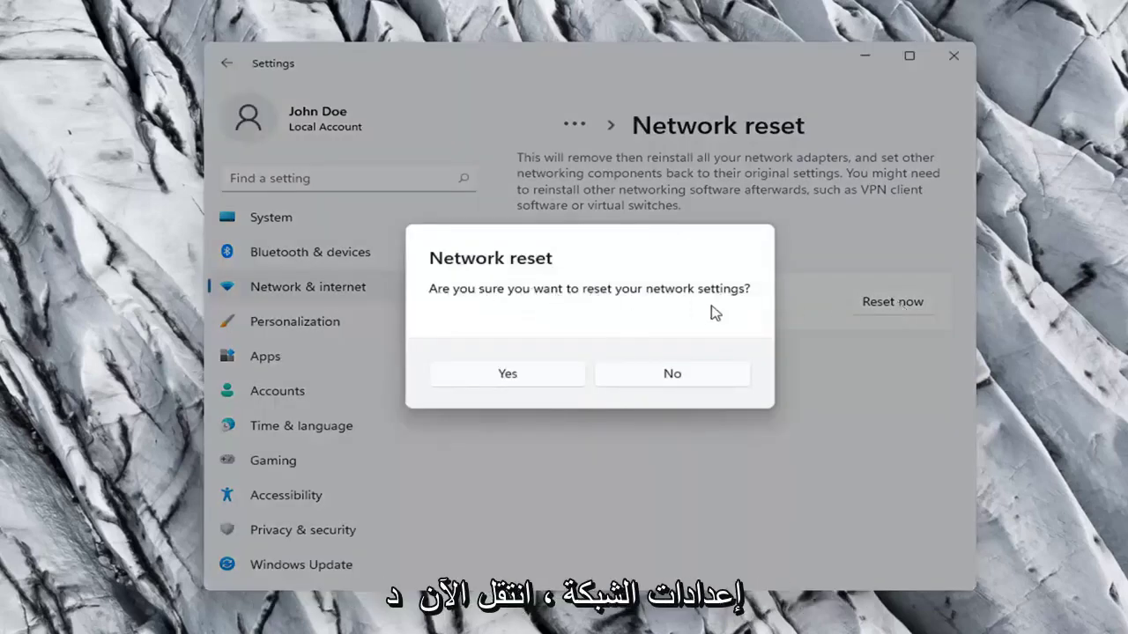
left_click(521, 380)
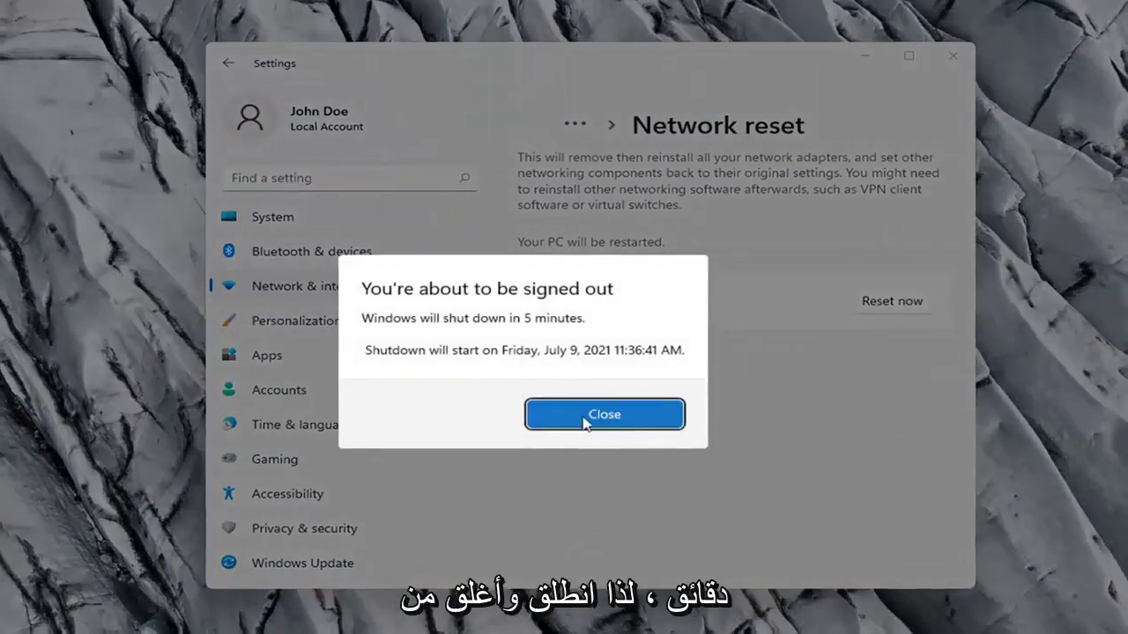
left_click(585, 423)
- Close Settings and restart the PC from the Start button's power menu
left_click(952, 56)
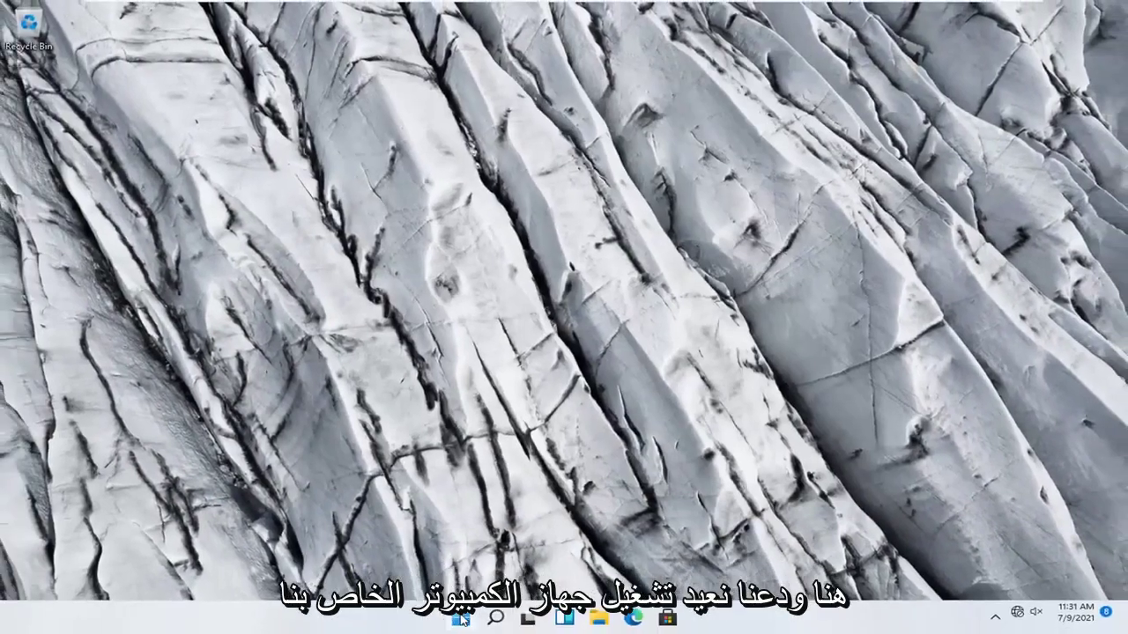
right_click(460, 619)
mouse_move(476, 564)
left_click(599, 585)
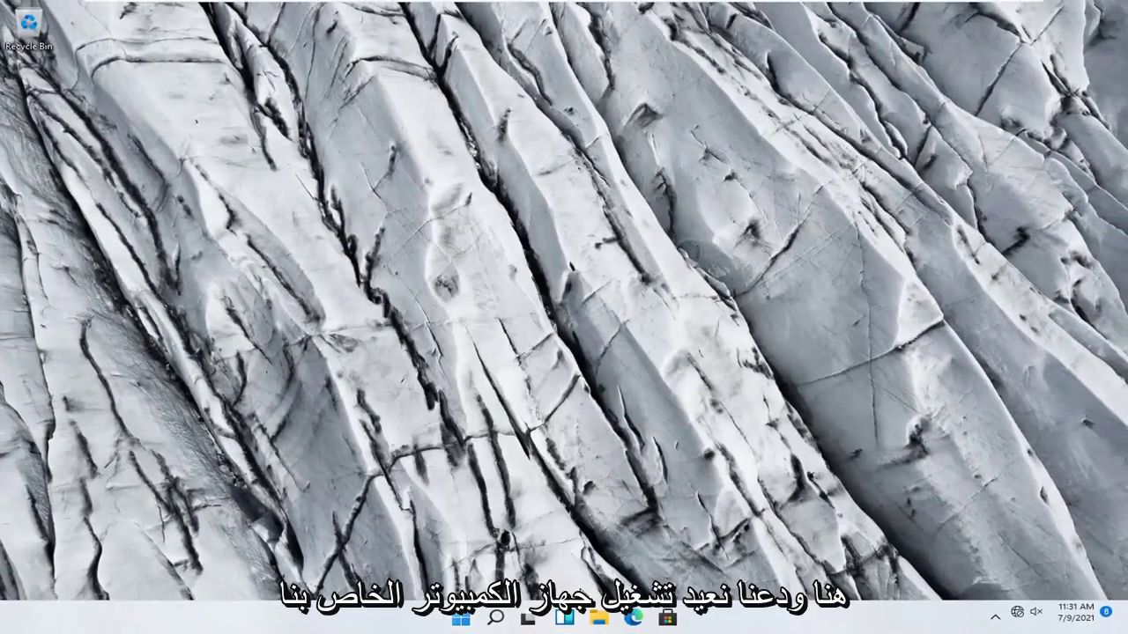